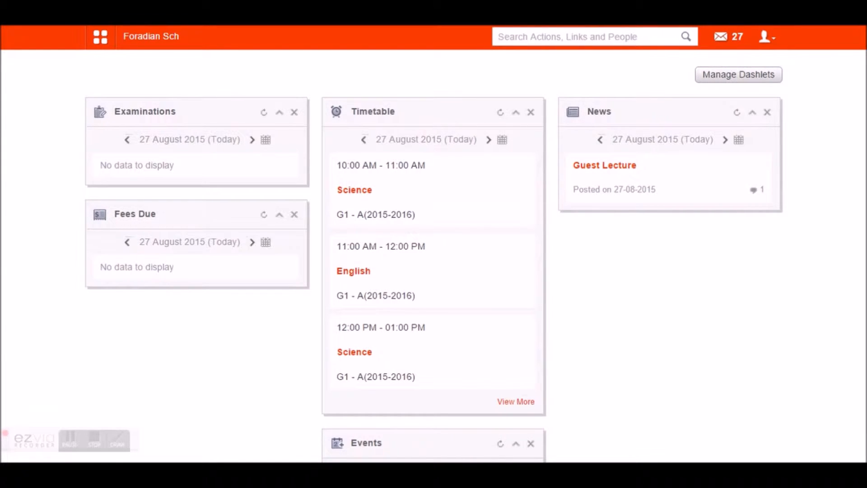
- Open the 'New Task : Report Submission' message on page 2 of the inbox
{"action": "left_click", "coordinate": [721, 37]}
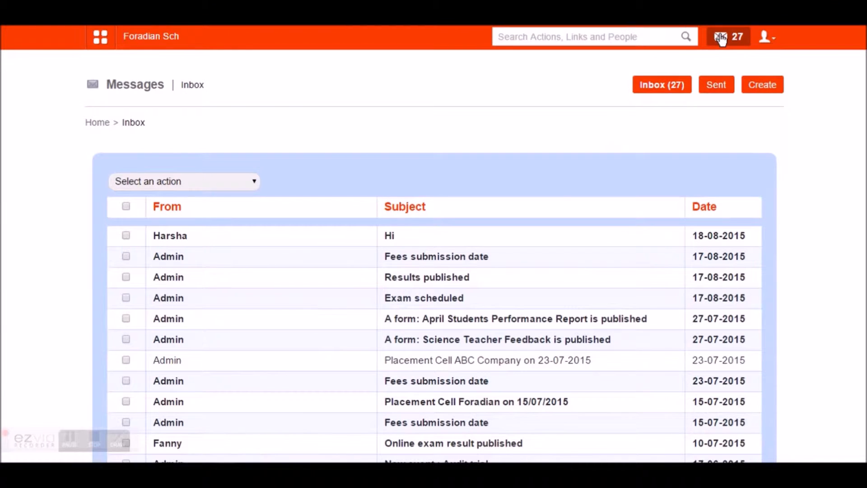
{"action": "scroll", "coordinate": [862, 122], "scroll_direction": "down", "scroll_amount": 3}
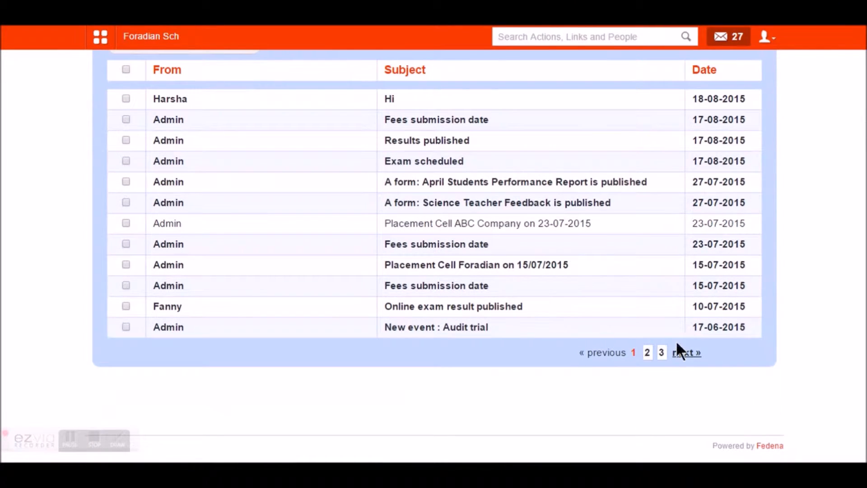
{"action": "left_click", "coordinate": [647, 352]}
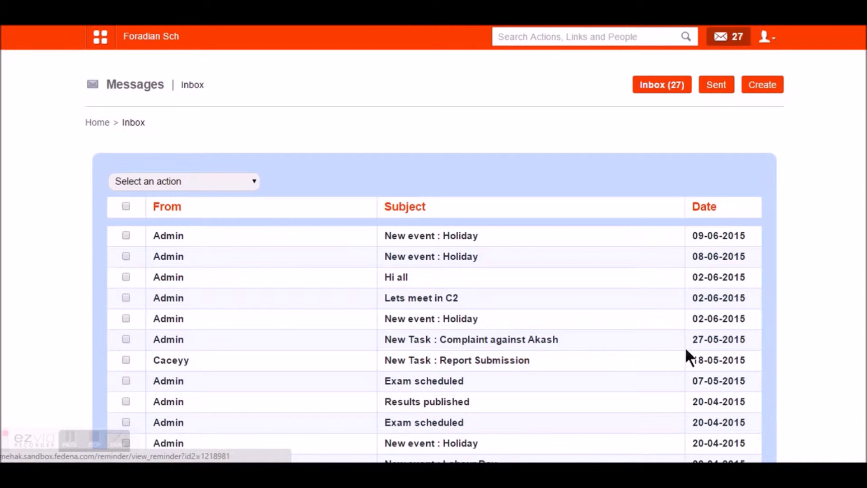
{"action": "left_click", "coordinate": [483, 356]}
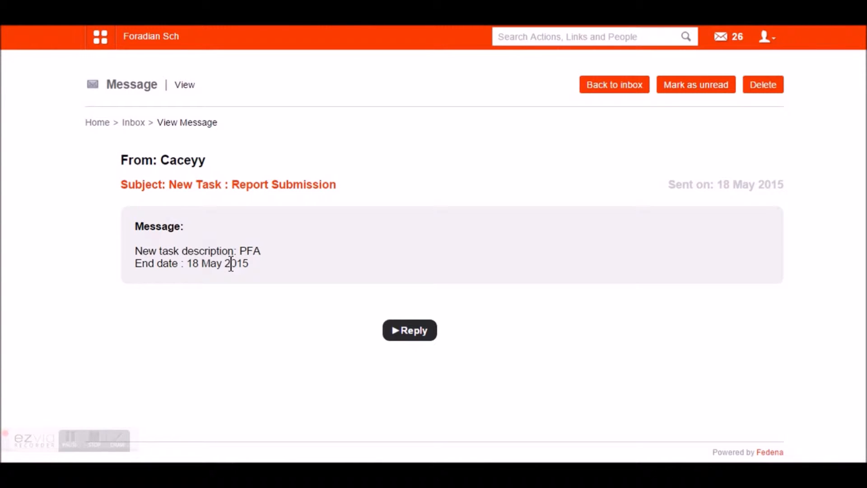
- Open the All Tasks list through Collaboration > Tasks in the module menu
{"action": "left_click", "coordinate": [100, 39]}
{"action": "left_click", "coordinate": [259, 73]}
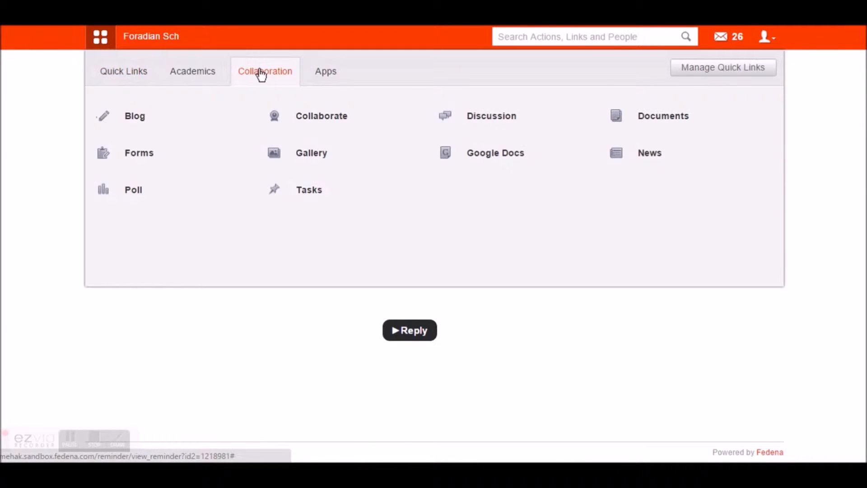
{"action": "left_click", "coordinate": [317, 198]}
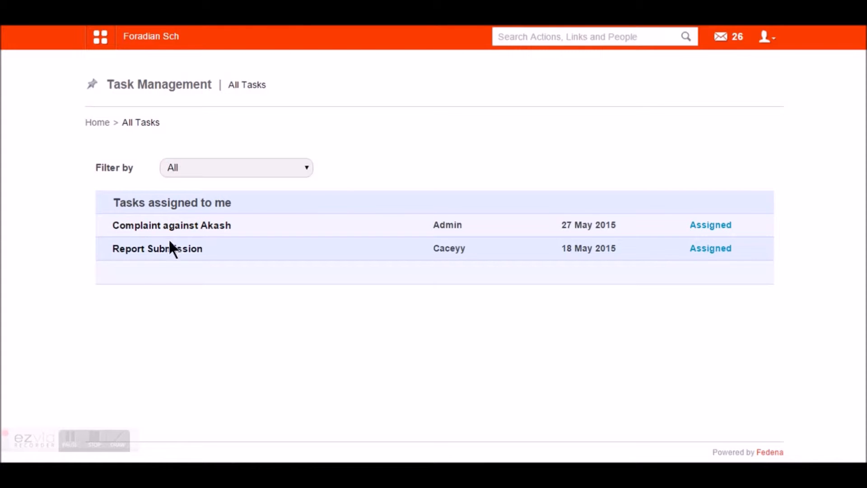
- Open the Report Submission task and review its description PFA
{"action": "left_click", "coordinate": [164, 252]}
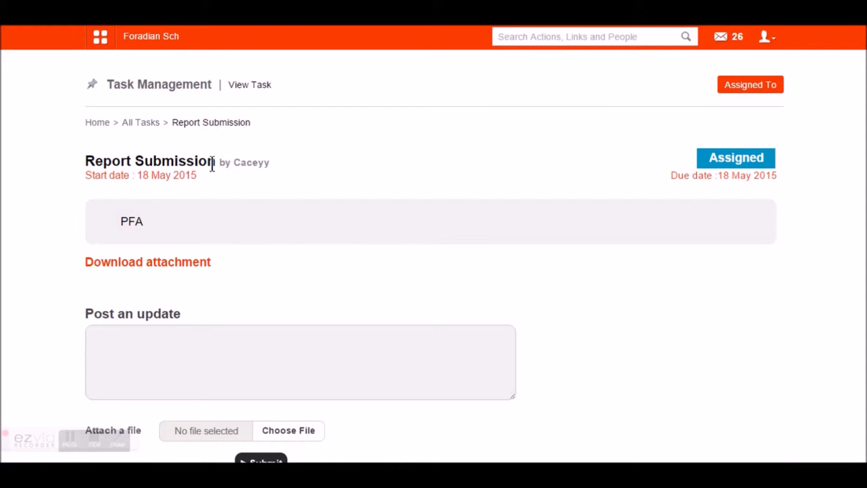
{"action": "left_click_drag", "start_coordinate": [118, 218], "coordinate": [156, 222]}
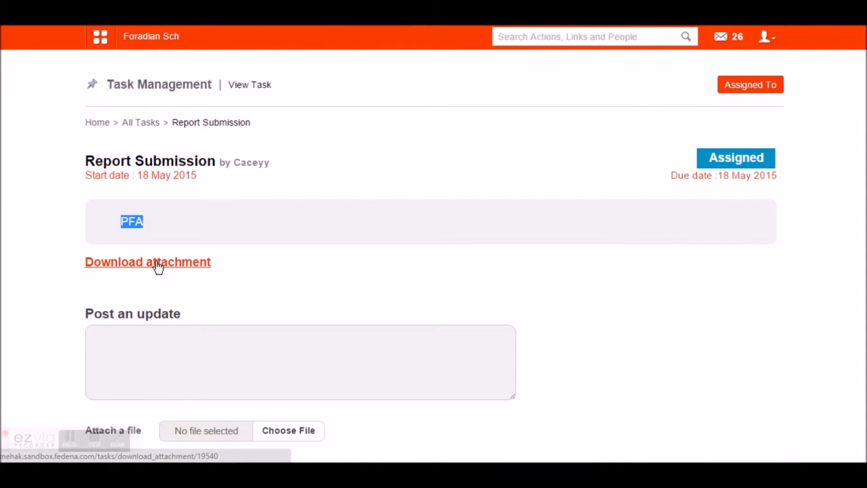
{"action": "scroll", "coordinate": [155, 265], "scroll_direction": "down", "scroll_amount": 4}
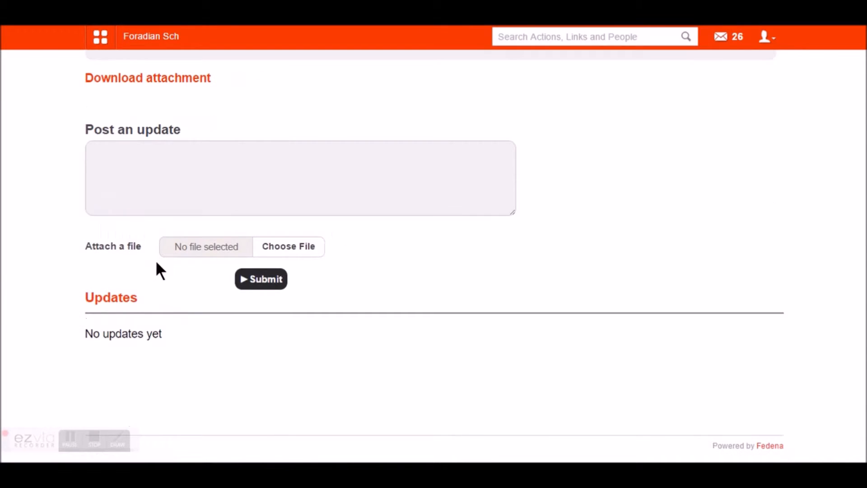
{"action": "scroll", "coordinate": [158, 266], "scroll_direction": "up", "scroll_amount": 4}
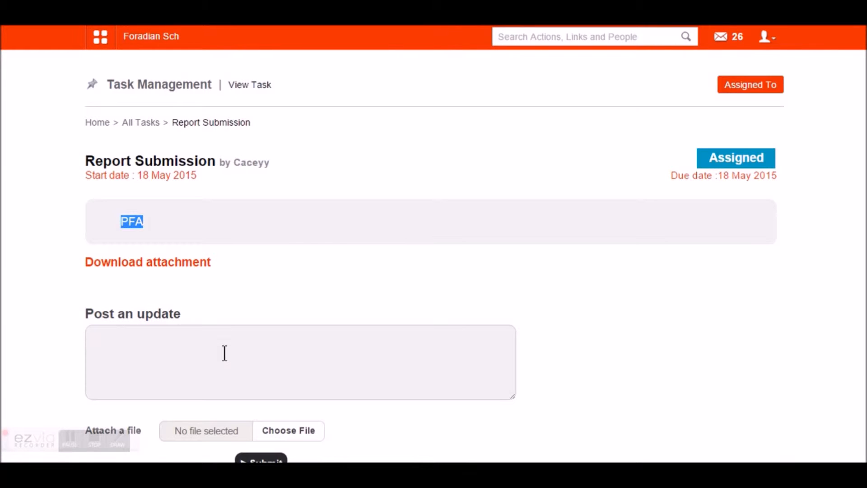
- Check who the task is assigned to, then return to the task details page
{"action": "left_click", "coordinate": [754, 89]}
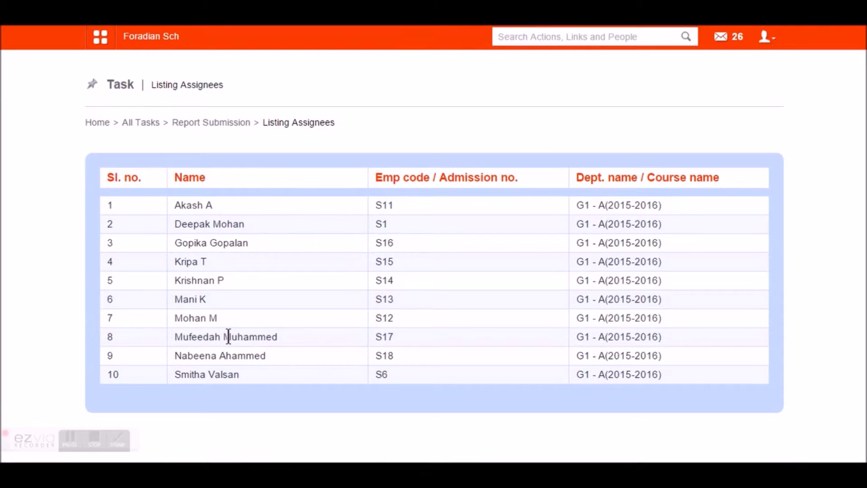
{"action": "key", "text": "alt+Left"}
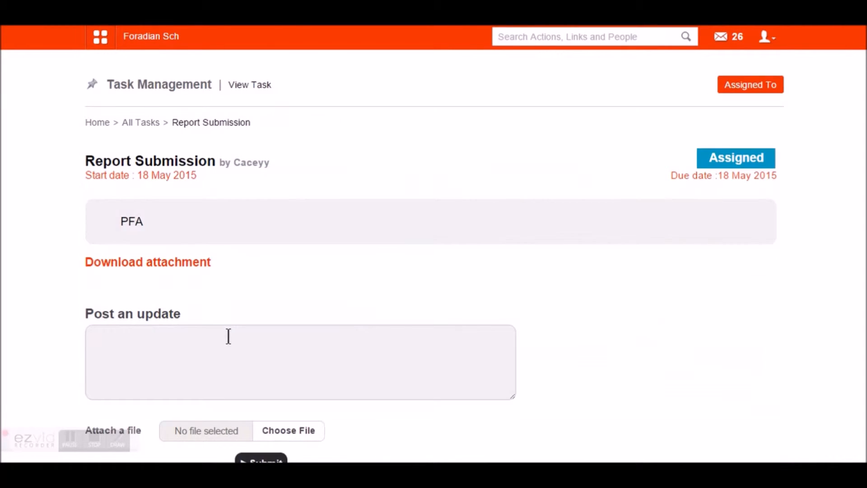
{"action": "scroll", "coordinate": [229, 337], "scroll_direction": "down", "scroll_amount": 4}
{"action": "scroll", "coordinate": [228, 337], "scroll_direction": "up", "scroll_amount": 4}
- Post the update 'completed till Q1' on Report Submission and confirm it appears under Updates
{"action": "left_click", "coordinate": [168, 357]}
{"action": "type", "text": "completed till Q1"}
{"action": "scroll", "coordinate": [168, 358], "scroll_direction": "down", "scroll_amount": 4}
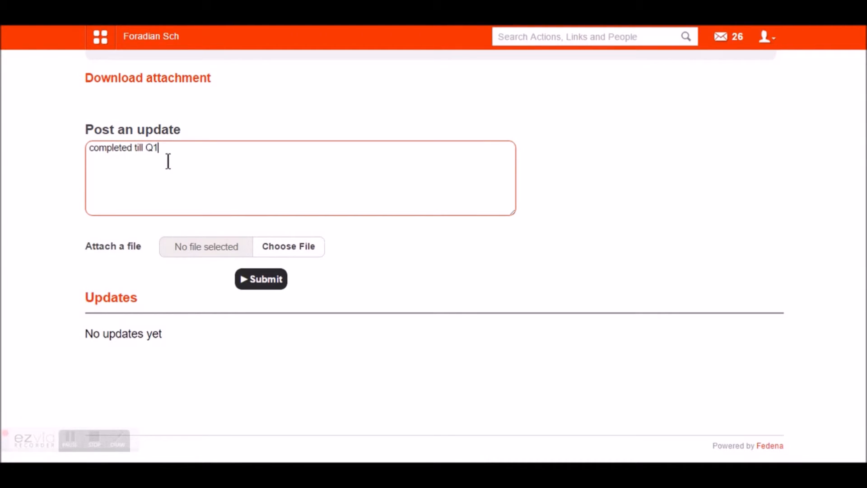
{"action": "scroll", "coordinate": [181, 175], "scroll_direction": "up", "scroll_amount": 4}
{"action": "left_click_drag", "start_coordinate": [236, 161], "coordinate": [273, 170]}
{"action": "left_click", "coordinate": [263, 166]}
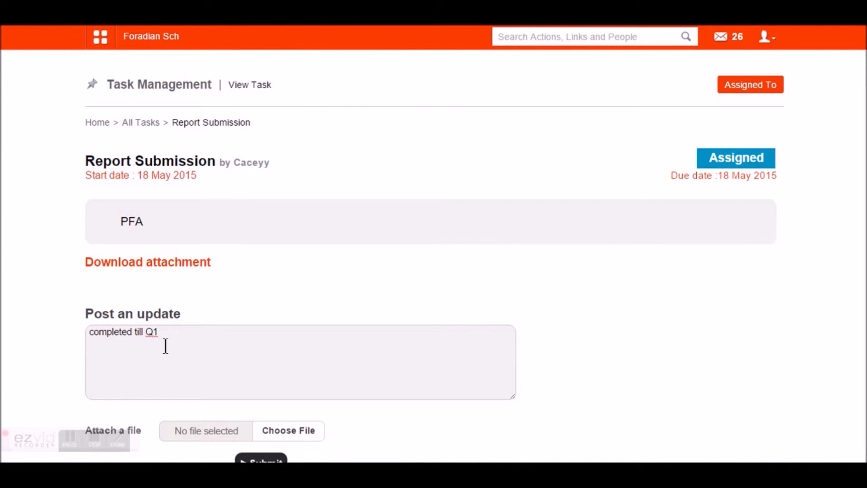
{"action": "scroll", "coordinate": [167, 352], "scroll_direction": "down", "scroll_amount": 4}
{"action": "left_click", "coordinate": [241, 286]}
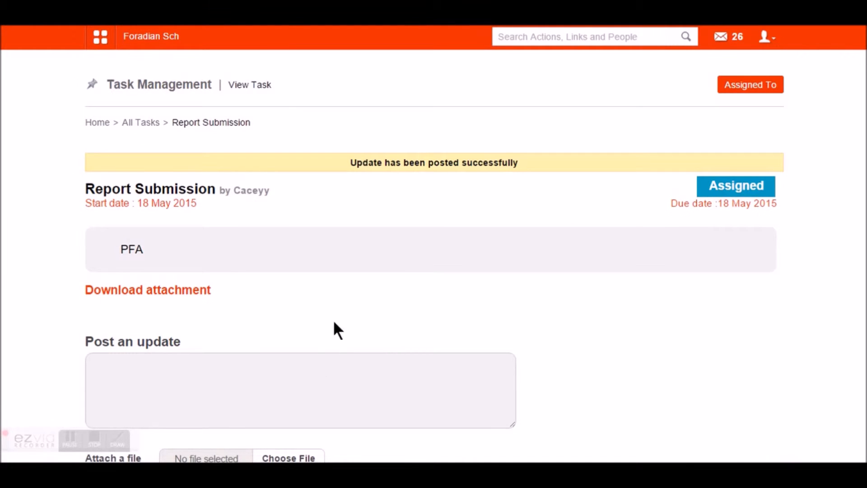
{"action": "scroll", "coordinate": [147, 318], "scroll_direction": "down", "scroll_amount": 5}
{"action": "scroll", "coordinate": [155, 255], "scroll_direction": "up", "scroll_amount": 5}
{"action": "scroll", "coordinate": [187, 278], "scroll_direction": "down", "scroll_amount": 5}
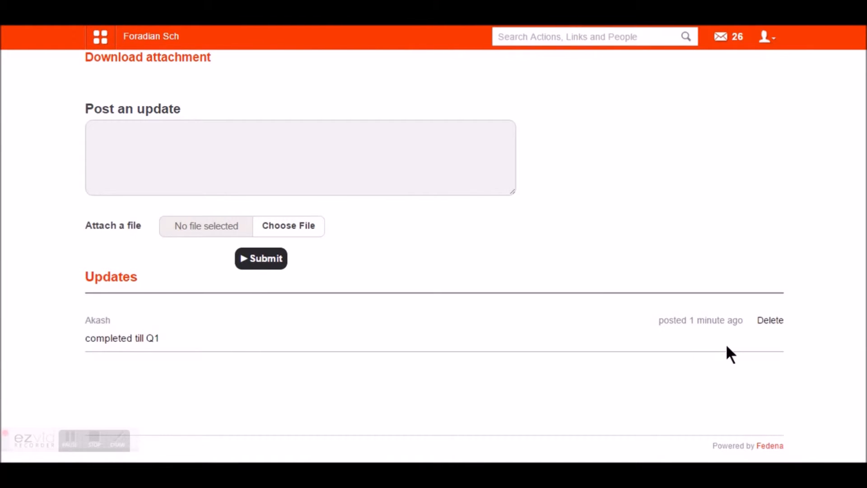
{"action": "scroll", "coordinate": [322, 352], "scroll_direction": "up", "scroll_amount": 5}
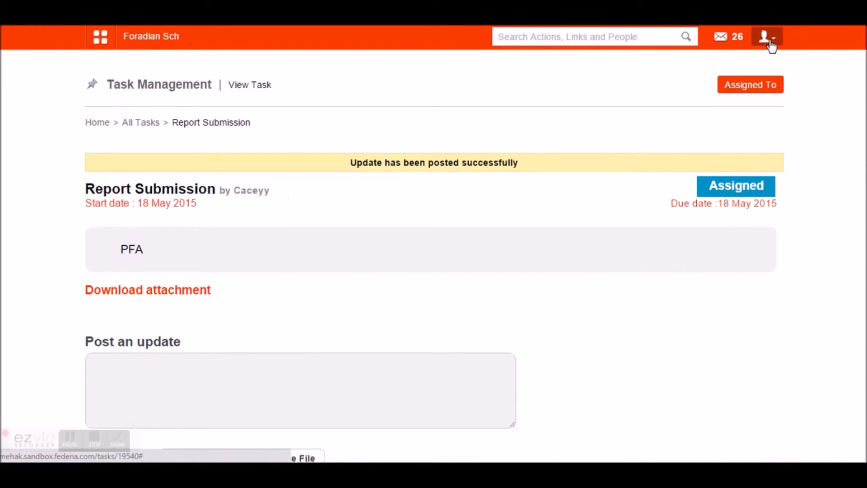
- Sign in as admin, search for the assigner and copy their employee ID
{"action": "left_click", "coordinate": [767, 36]}
{"action": "left_click", "coordinate": [706, 105]}
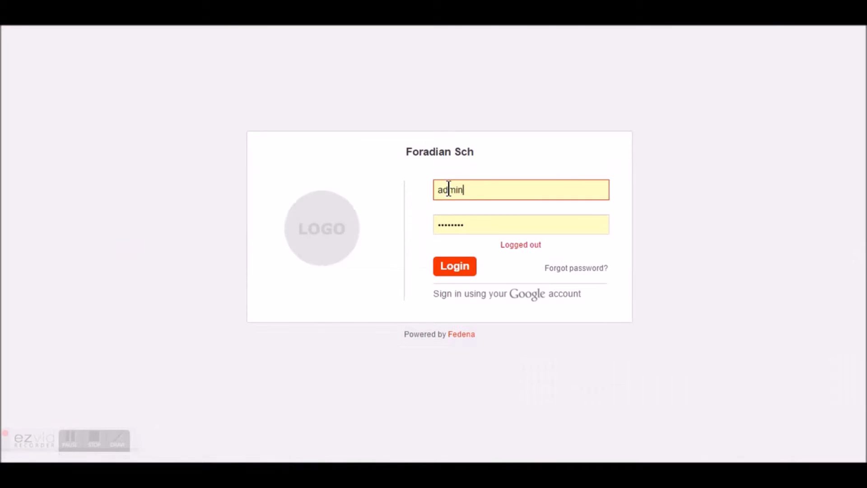
{"action": "left_click", "coordinate": [468, 271]}
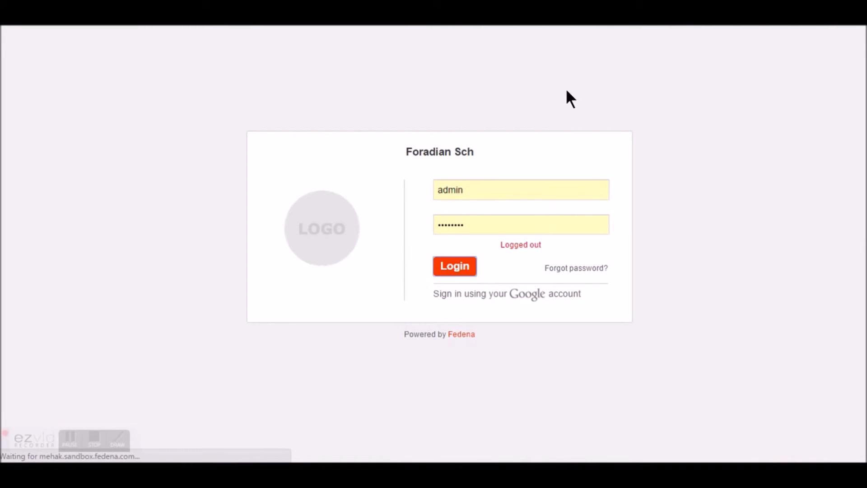
{"action": "type", "text": "caceyy"}
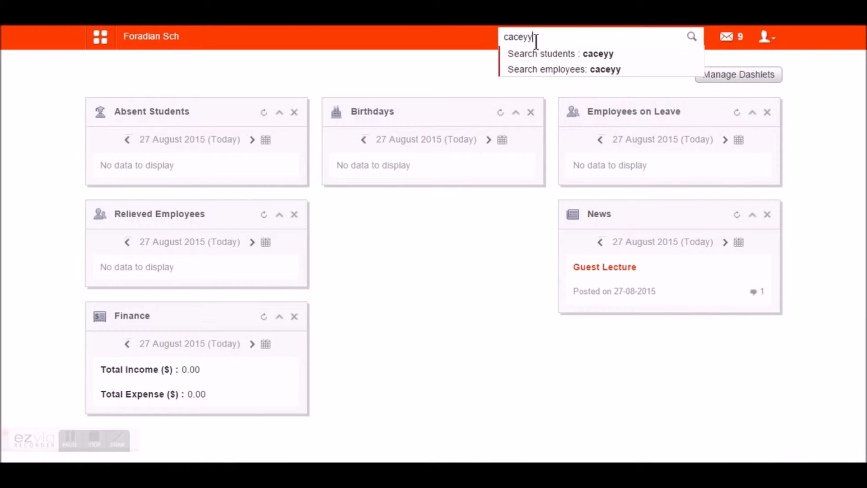
{"action": "left_click", "coordinate": [534, 68]}
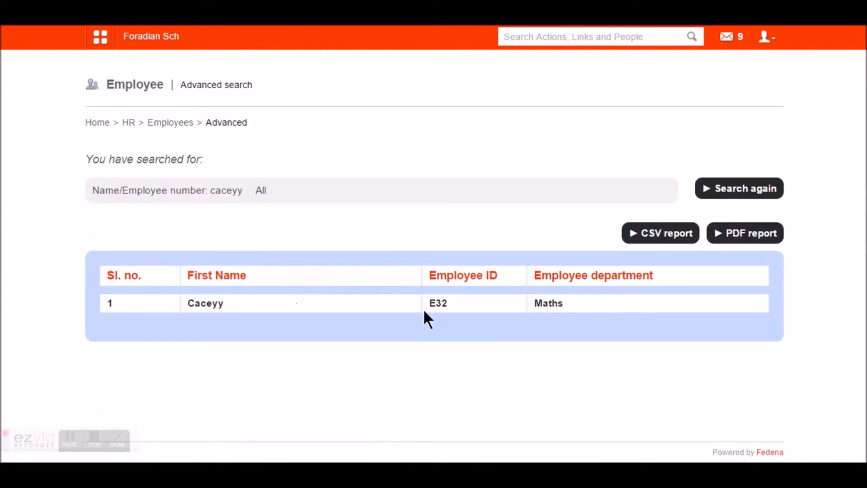
{"action": "triple_click", "coordinate": [447, 303]}
{"action": "double_click", "coordinate": [432, 303]}
{"action": "key", "text": "ctrl+c"}
- Log out of admin and log in with the assigner's employee ID and password
{"action": "left_click", "coordinate": [765, 37]}
{"action": "left_click", "coordinate": [698, 94]}
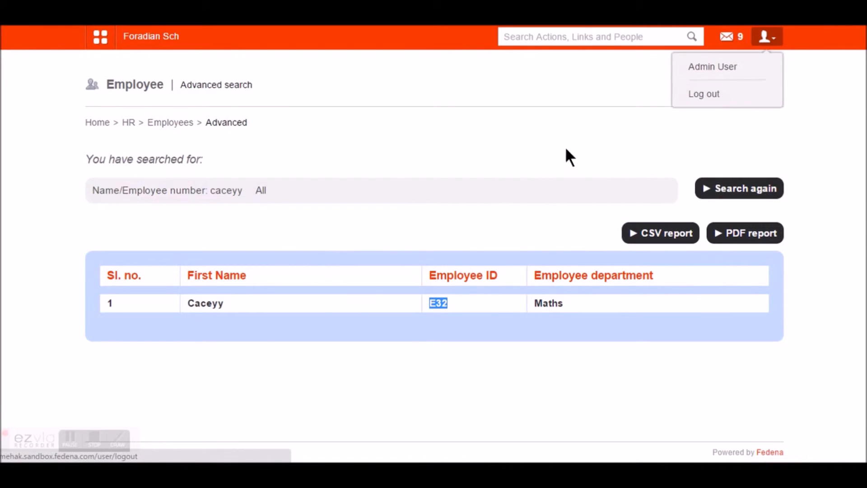
{"action": "double_click", "coordinate": [455, 188]}
{"action": "key", "text": "ctrl+v"}
{"action": "key", "text": "Tab"}
{"action": "key", "text": "ctrl+v"}
{"action": "key", "text": "Return"}
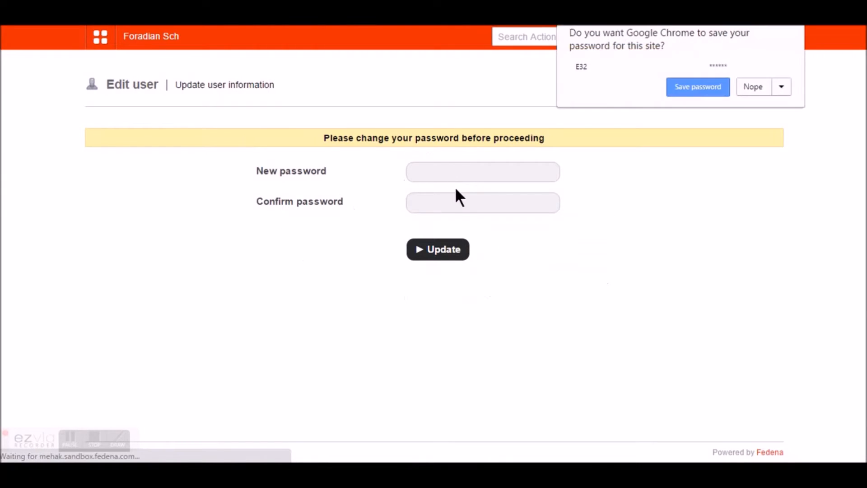
- Enter and confirm a new account password, then submit it
{"action": "left_click", "coordinate": [447, 169]}
{"action": "key", "text": "Tab"}
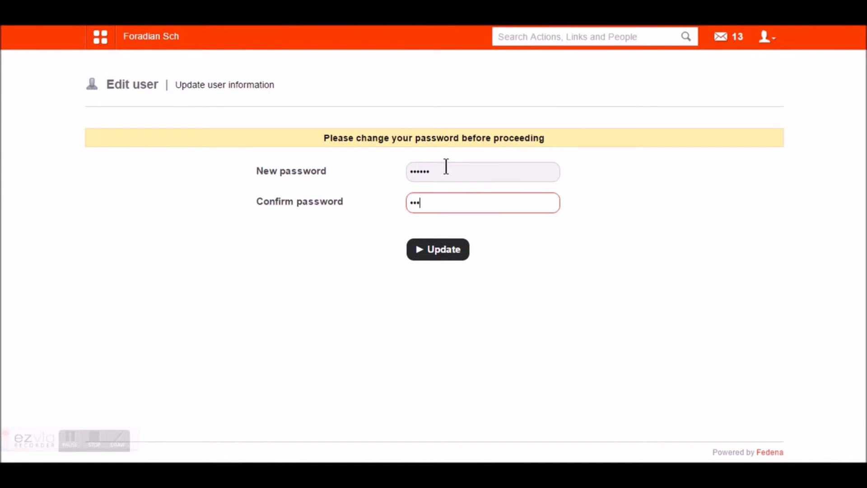
{"action": "key", "text": "Return"}
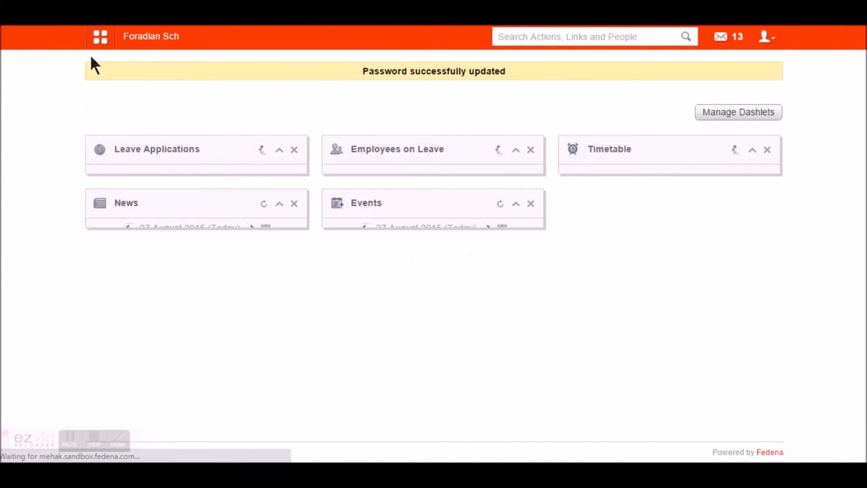
- Open the Task Management page via Collaboration > Tasks in the quick-links menu
{"action": "left_click", "coordinate": [103, 38]}
{"action": "left_click", "coordinate": [196, 71]}
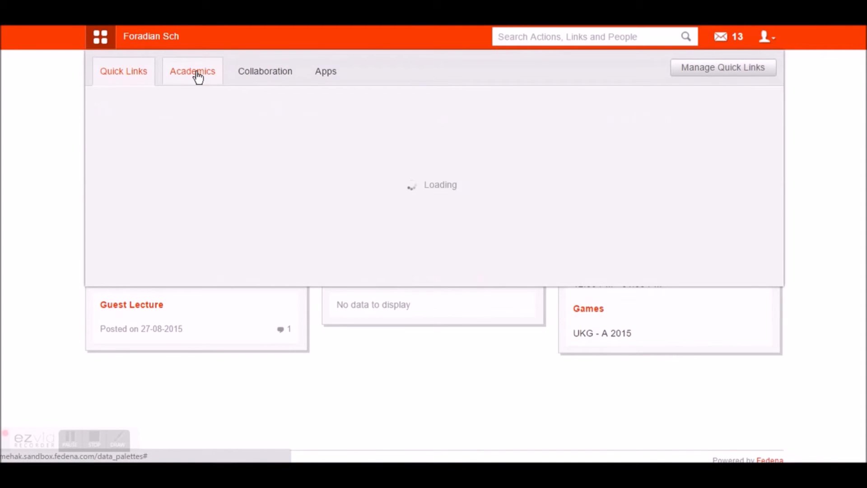
{"action": "left_click", "coordinate": [265, 66]}
{"action": "left_click", "coordinate": [302, 190]}
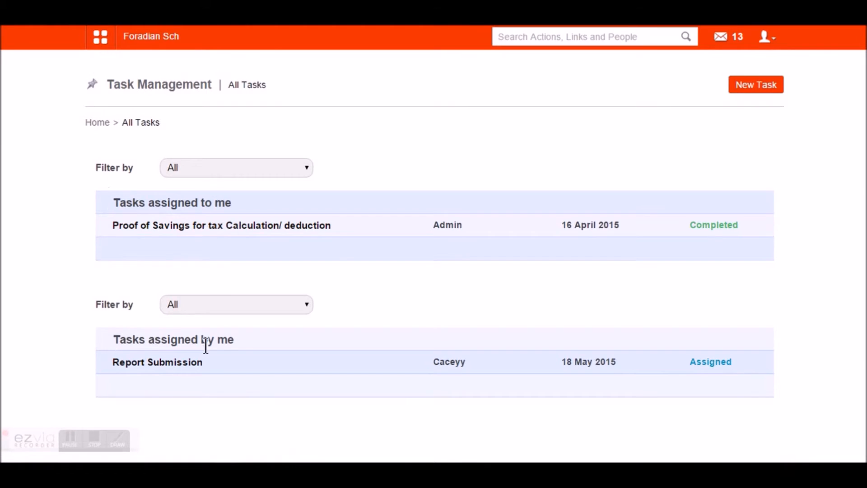
{"action": "left_click_drag", "start_coordinate": [237, 340], "coordinate": [118, 345]}
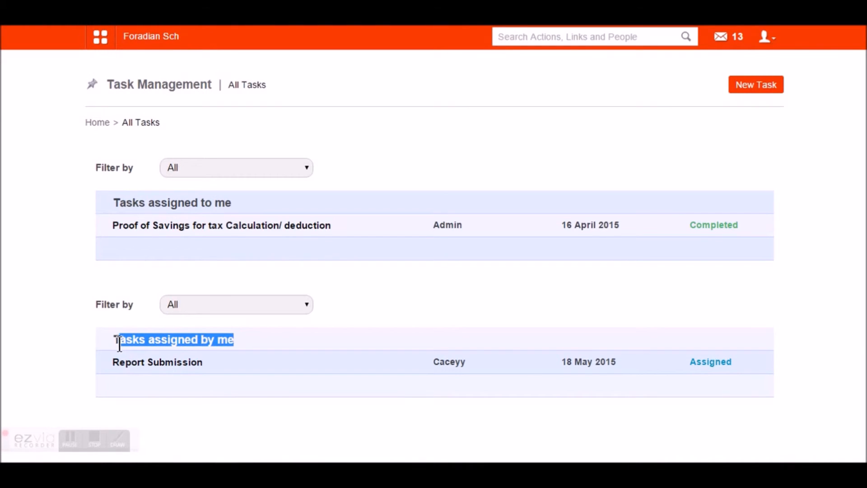
- Open Report Submission under Tasks assigned by me and read the 'completed till Q1' update
{"action": "left_click", "coordinate": [159, 362]}
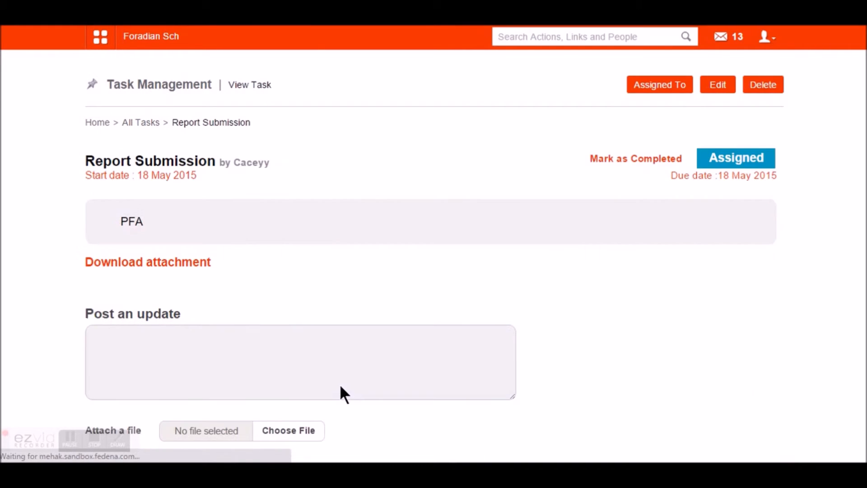
{"action": "scroll", "coordinate": [153, 149], "scroll_direction": "down", "scroll_amount": 4}
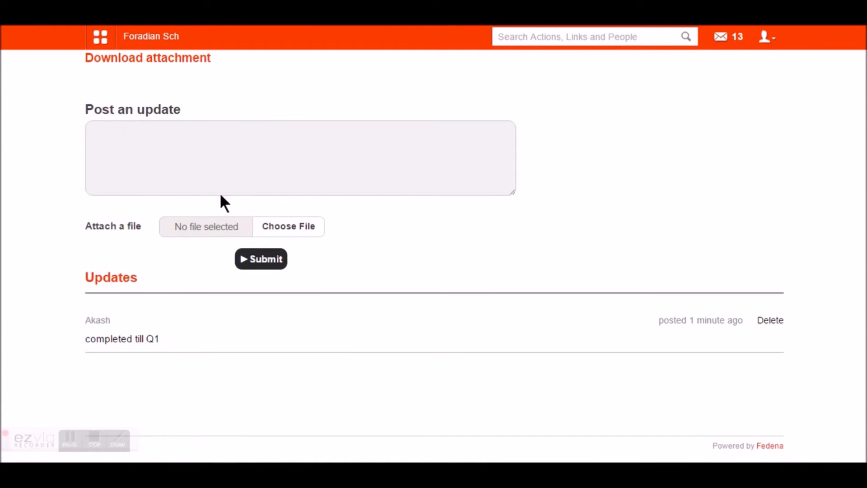
{"action": "scroll", "coordinate": [199, 255], "scroll_direction": "up", "scroll_amount": 4}
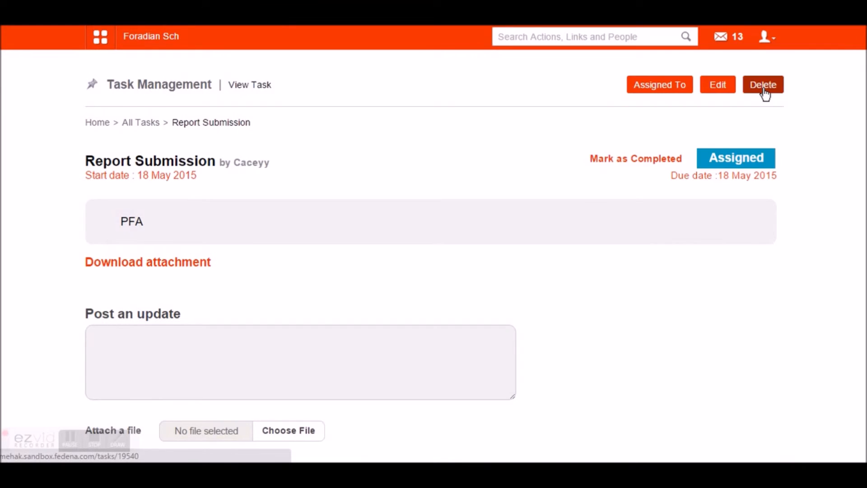
{"action": "scroll", "coordinate": [519, 225], "scroll_direction": "down", "scroll_amount": 5}
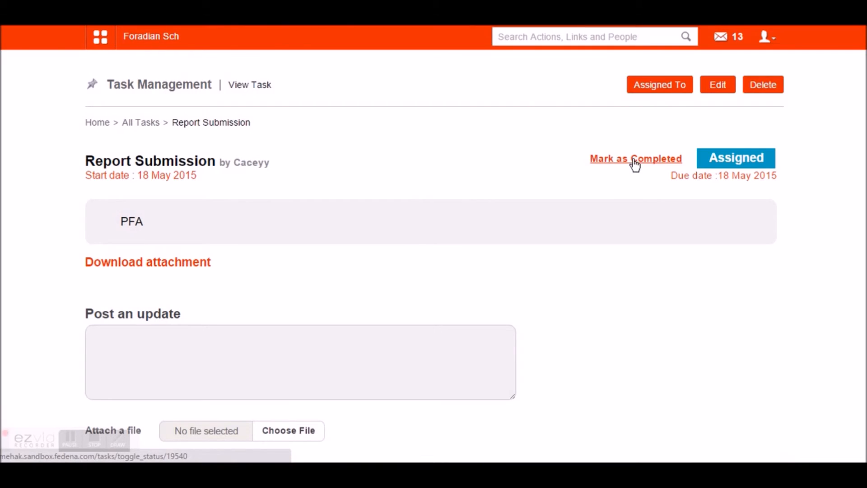
- Review the task's assignees, then mark Report Submission as Completed
{"action": "left_click", "coordinate": [657, 87]}
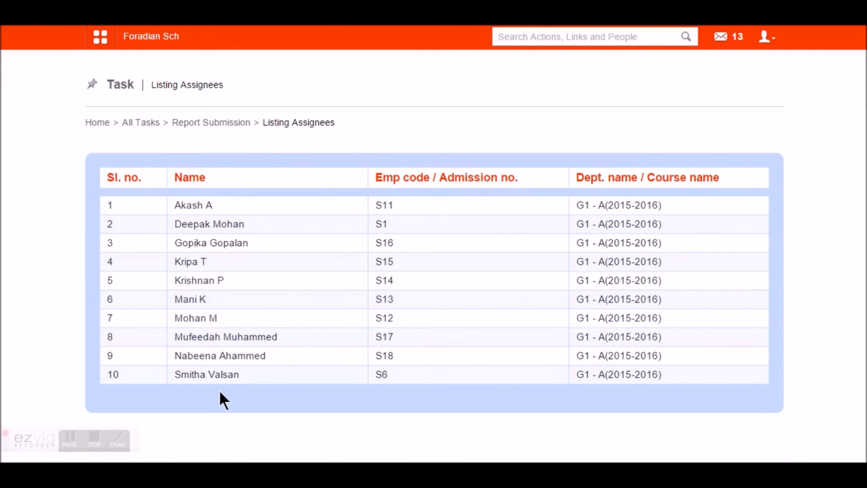
{"action": "left_click", "coordinate": [217, 122]}
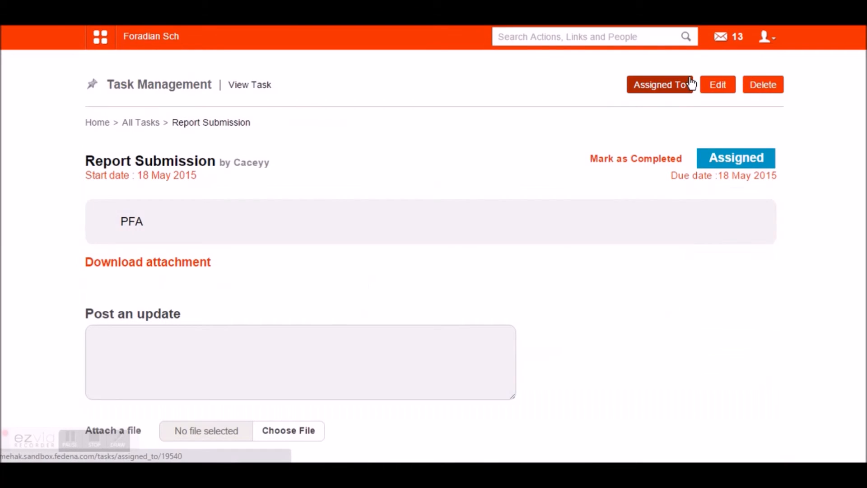
{"action": "left_click", "coordinate": [636, 159]}
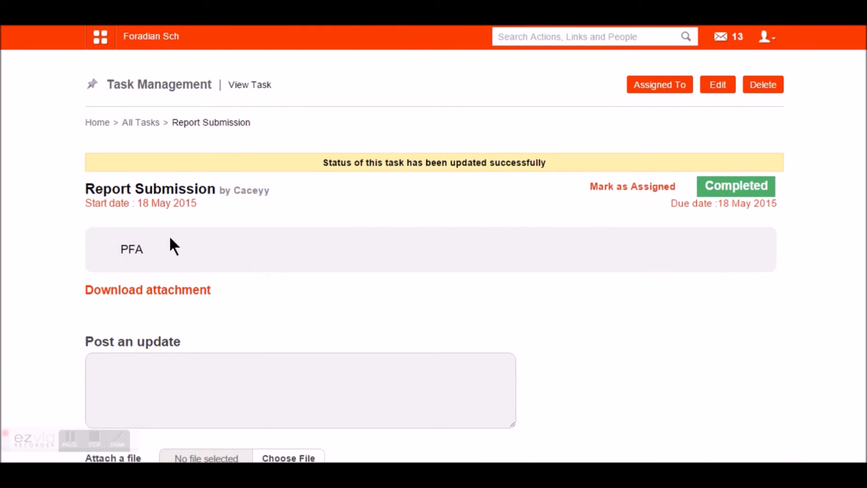
{"action": "scroll", "coordinate": [229, 218], "scroll_direction": "down", "scroll_amount": 5}
{"action": "scroll", "coordinate": [219, 163], "scroll_direction": "up", "scroll_amount": 5}
{"action": "scroll", "coordinate": [277, 248], "scroll_direction": "down", "scroll_amount": 5}
{"action": "scroll", "coordinate": [304, 385], "scroll_direction": "up", "scroll_amount": 5}
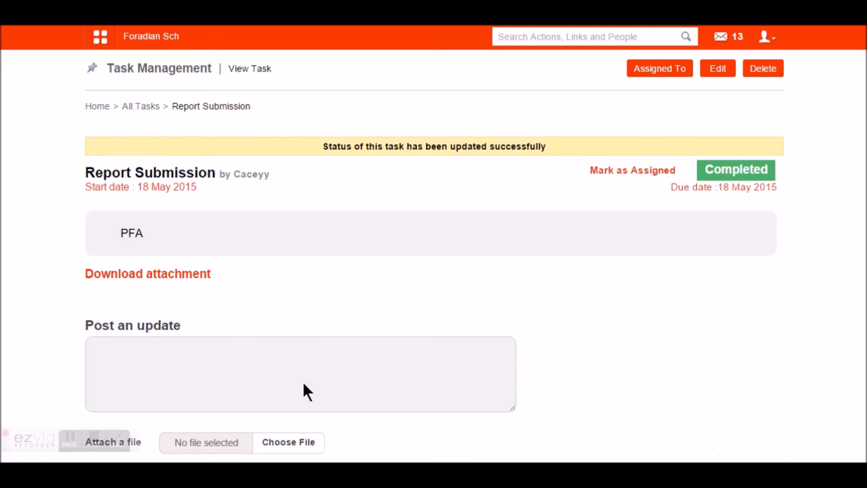
{"action": "scroll", "coordinate": [304, 384], "scroll_direction": "up", "scroll_amount": 1}
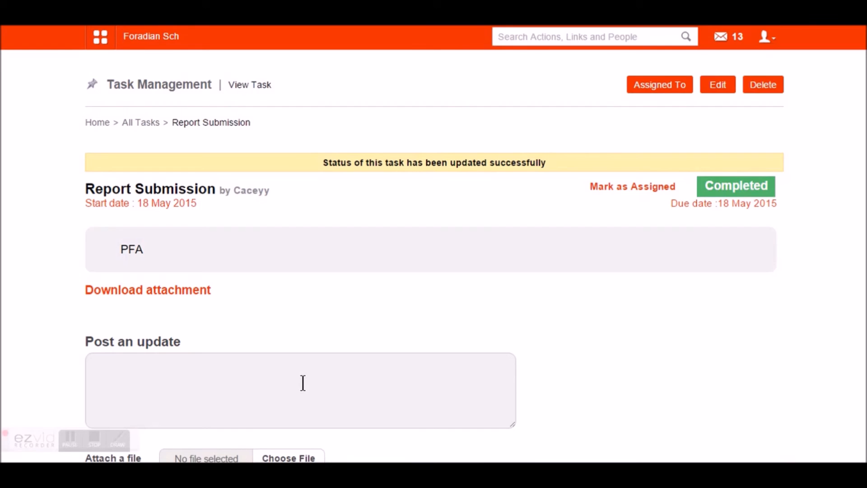
{"action": "left_click", "coordinate": [718, 85]}
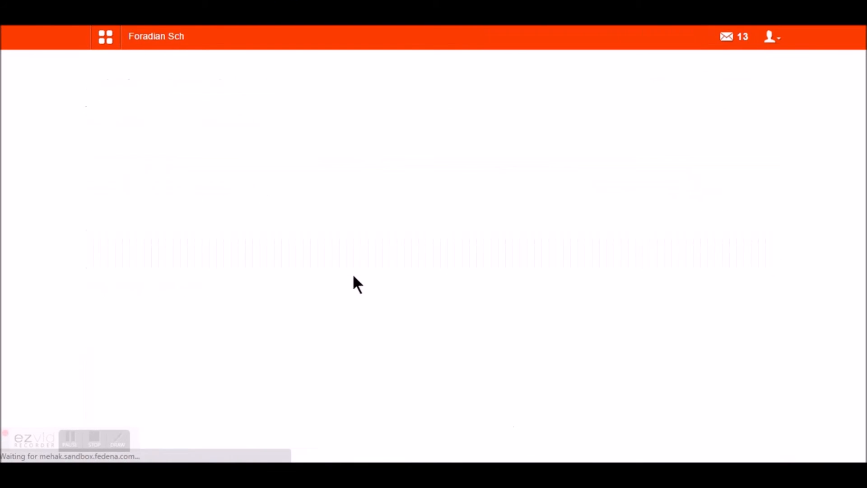
{"action": "scroll", "coordinate": [354, 276], "scroll_direction": "down", "scroll_amount": 3}
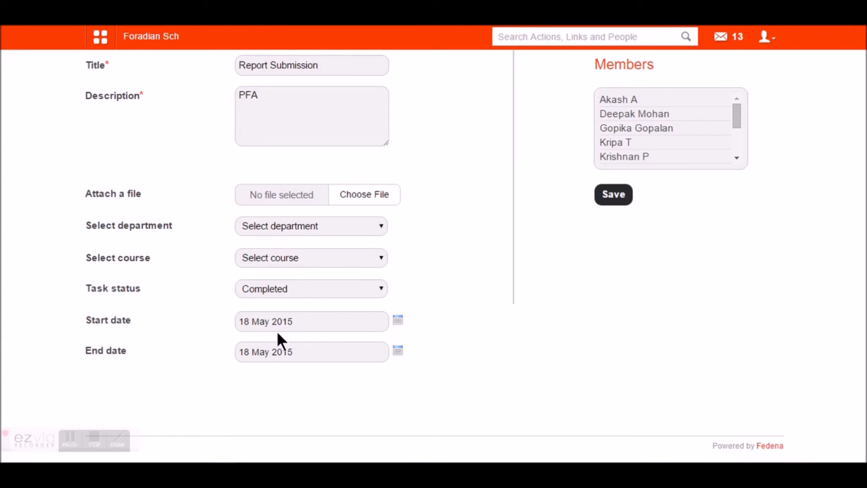
{"action": "scroll", "coordinate": [278, 332], "scroll_direction": "up", "scroll_amount": 3}
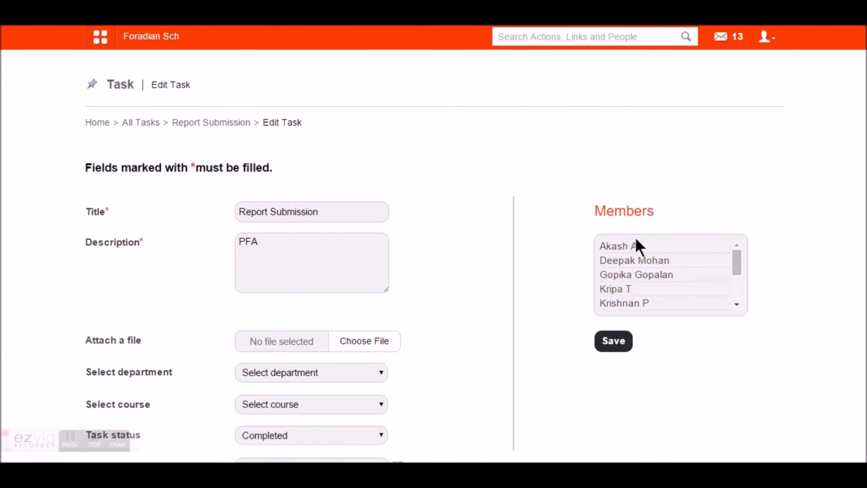
{"action": "scroll", "coordinate": [638, 259], "scroll_direction": "down", "scroll_amount": 5}
{"action": "scroll", "coordinate": [587, 293], "scroll_direction": "down", "scroll_amount": 3}
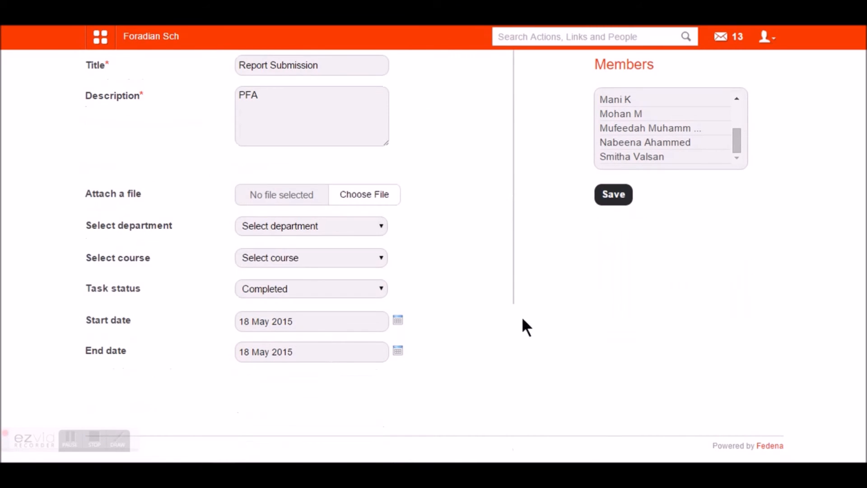
{"action": "scroll", "coordinate": [194, 235], "scroll_direction": "up", "scroll_amount": 3}
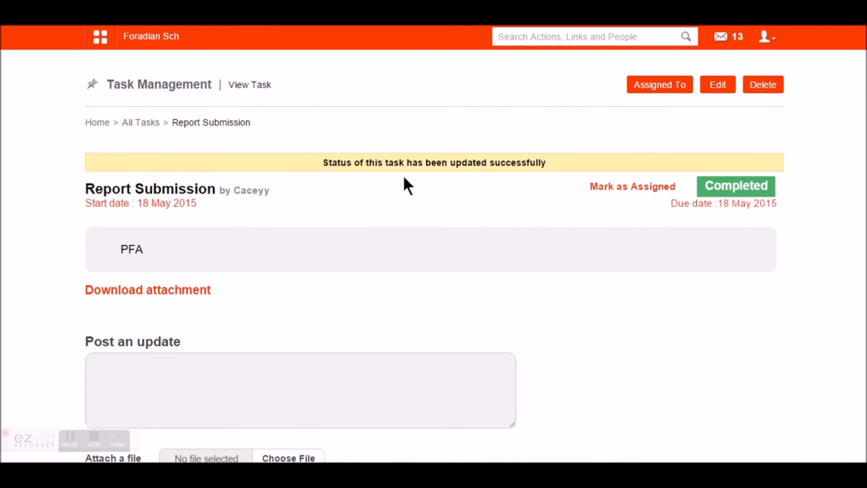
- Log out of the assigner's account and sign back in with the saved credentials
{"action": "left_click", "coordinate": [765, 37]}
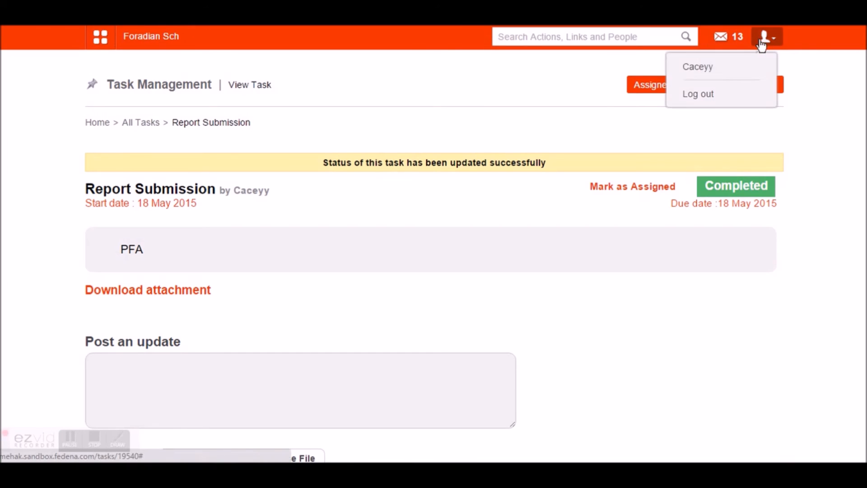
{"action": "left_click", "coordinate": [717, 103]}
{"action": "left_click", "coordinate": [453, 267]}
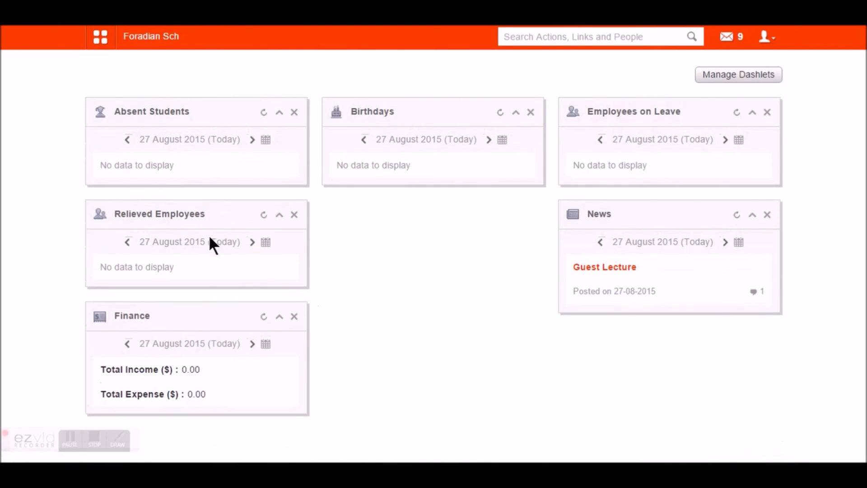
{"action": "left_click", "coordinate": [100, 37]}
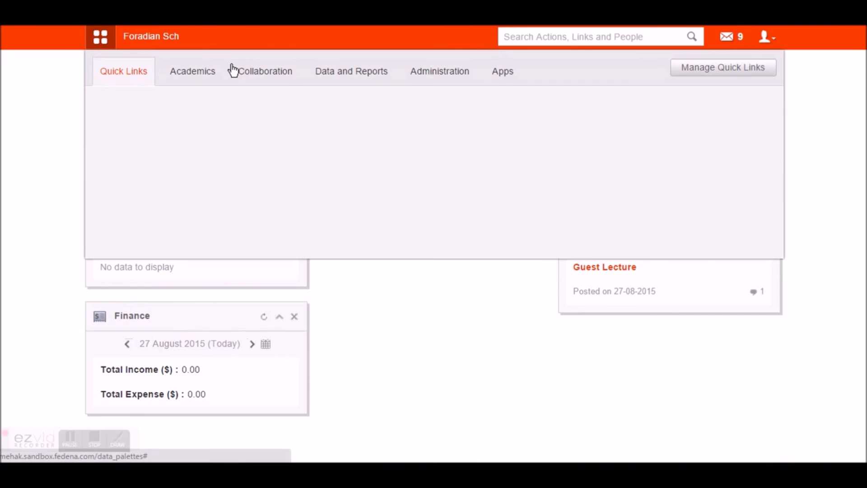
{"action": "left_click", "coordinate": [287, 76]}
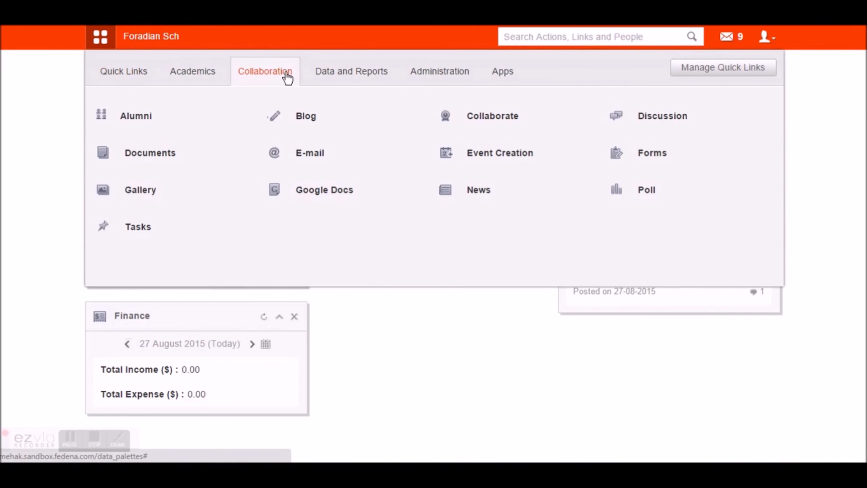
- Log in with the assignee's username and password, then show the Apps quick links
{"action": "left_click", "coordinate": [765, 39]}
{"action": "left_click", "coordinate": [726, 95]}
{"action": "double_click", "coordinate": [460, 191]}
{"action": "key", "text": "Tab"}
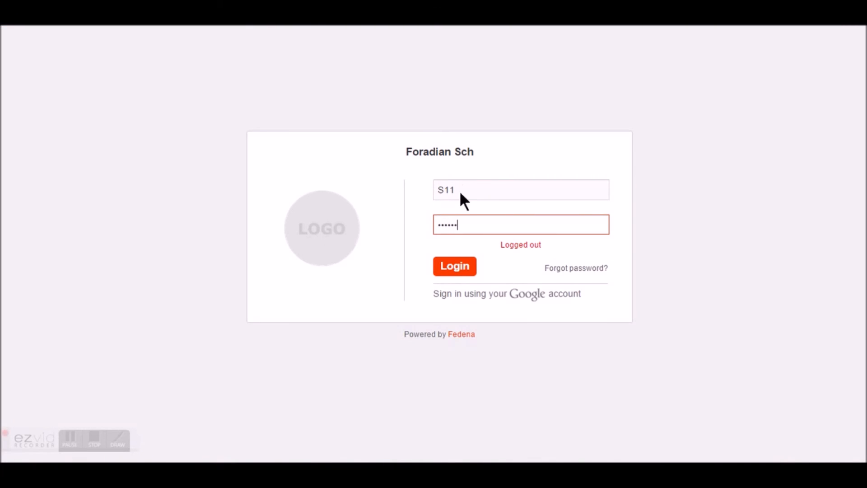
{"action": "key", "text": "Return"}
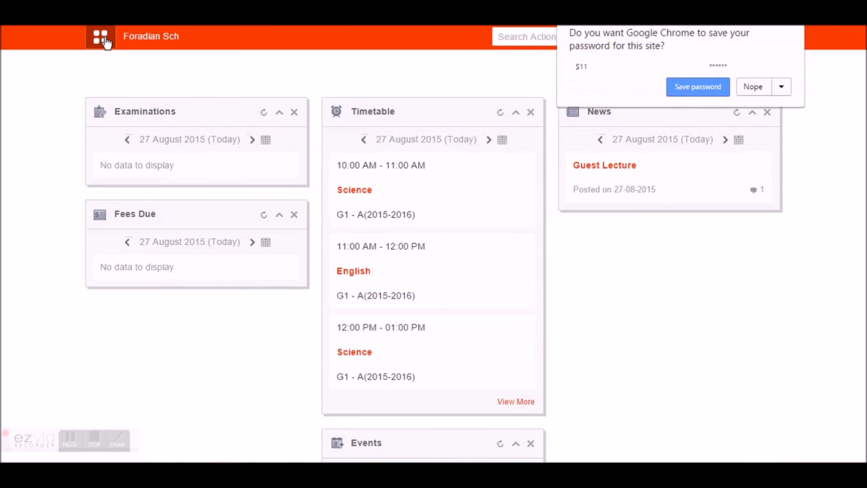
{"action": "left_click", "coordinate": [103, 39]}
{"action": "left_click", "coordinate": [326, 71]}
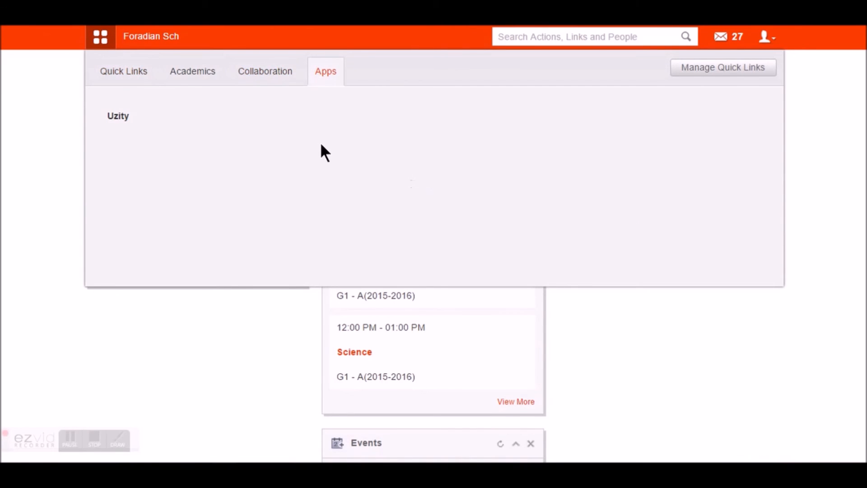